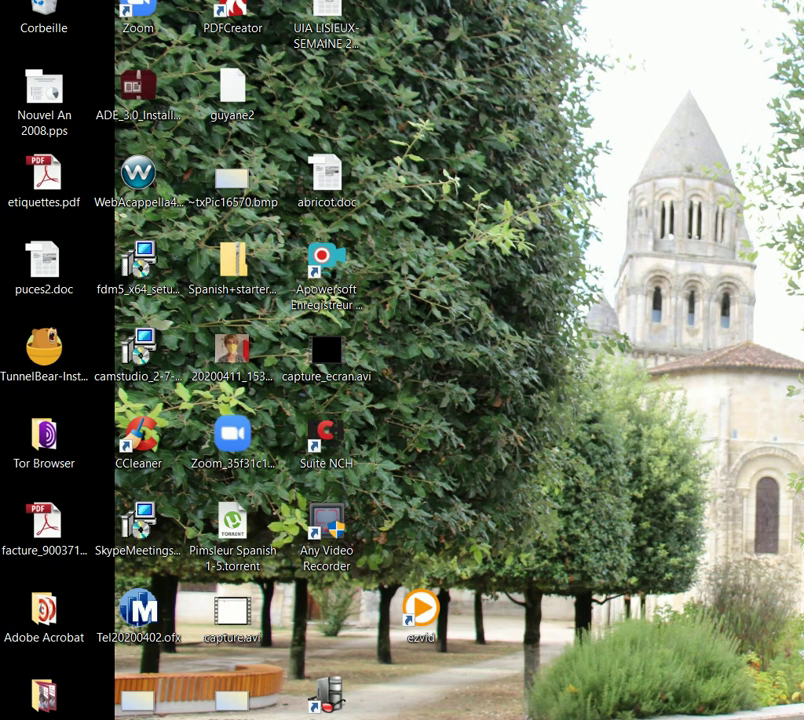
# Open the Outil Capture d'écran from the Windows accessories and reposition its window on the desktop.
pyautogui.press('super')
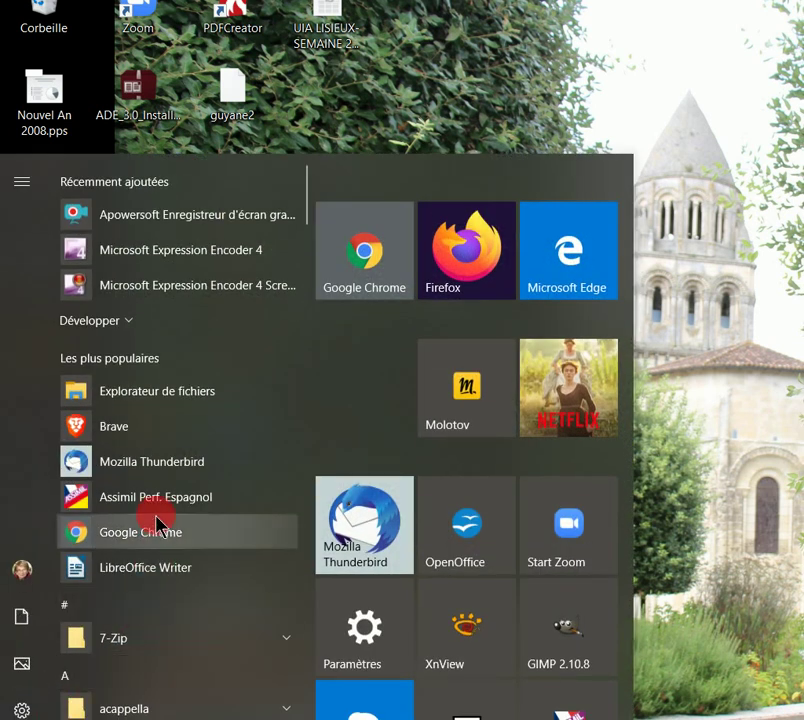
pyautogui.scroll(-3, 155, 527)
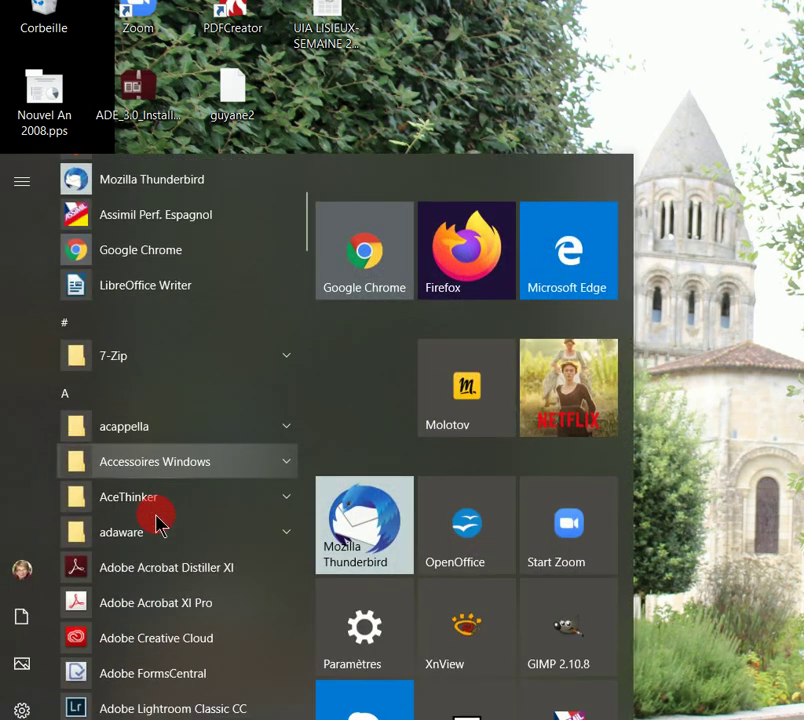
pyautogui.click(84, 463)
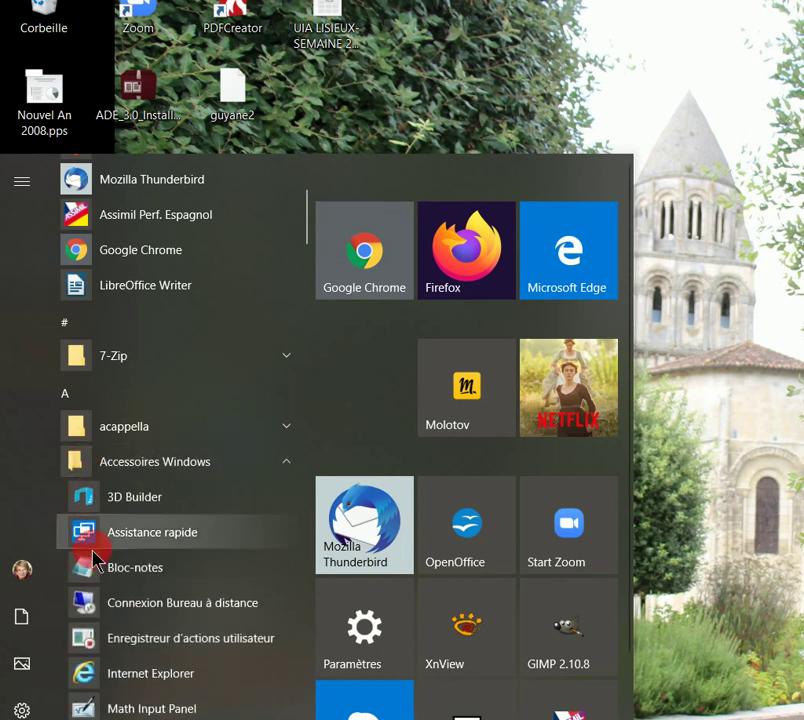
pyautogui.scroll(-4, 95, 560)
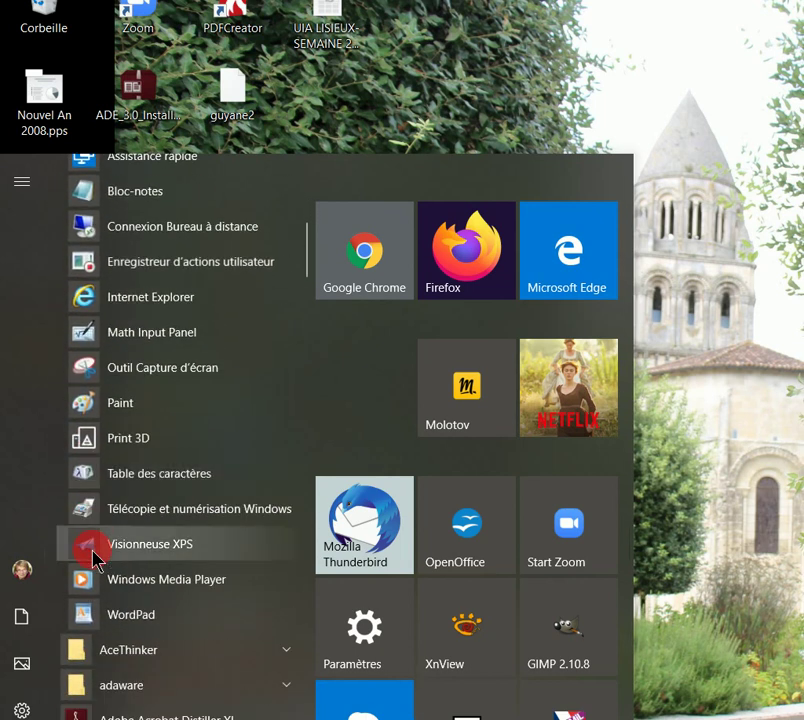
pyautogui.click(88, 370)
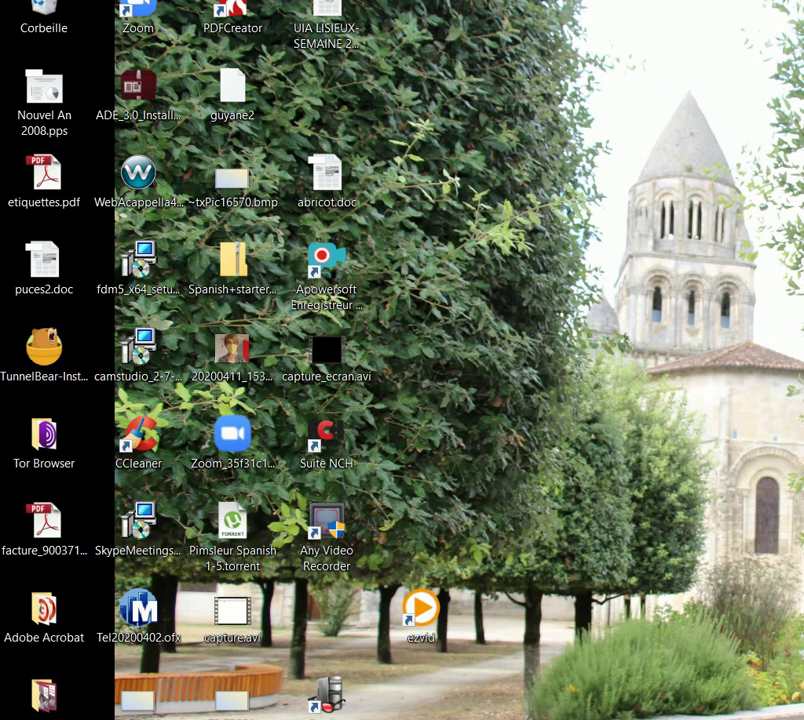
pyautogui.moveTo(461, 316); pyautogui.dragTo(456, 212)
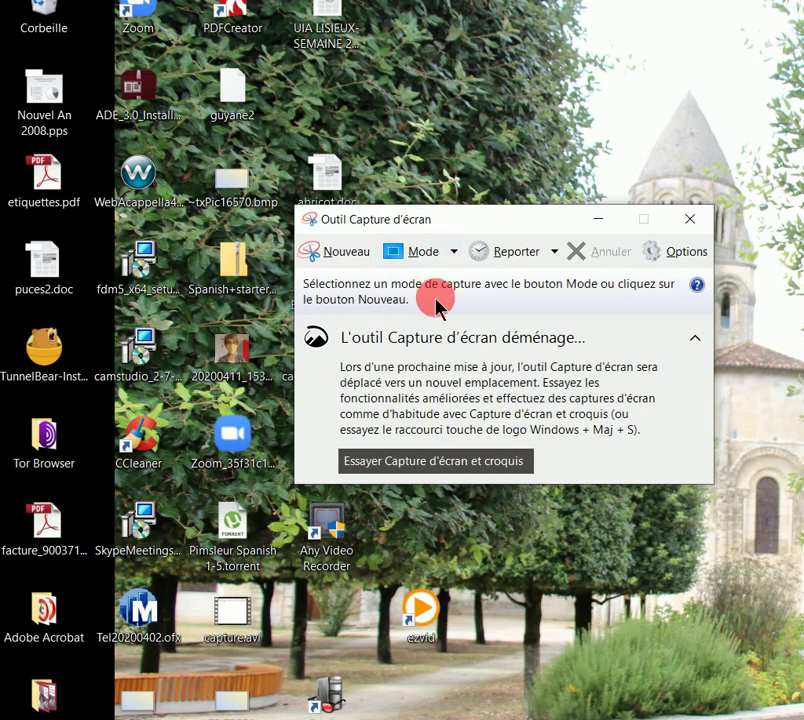
pyautogui.click(423, 461)
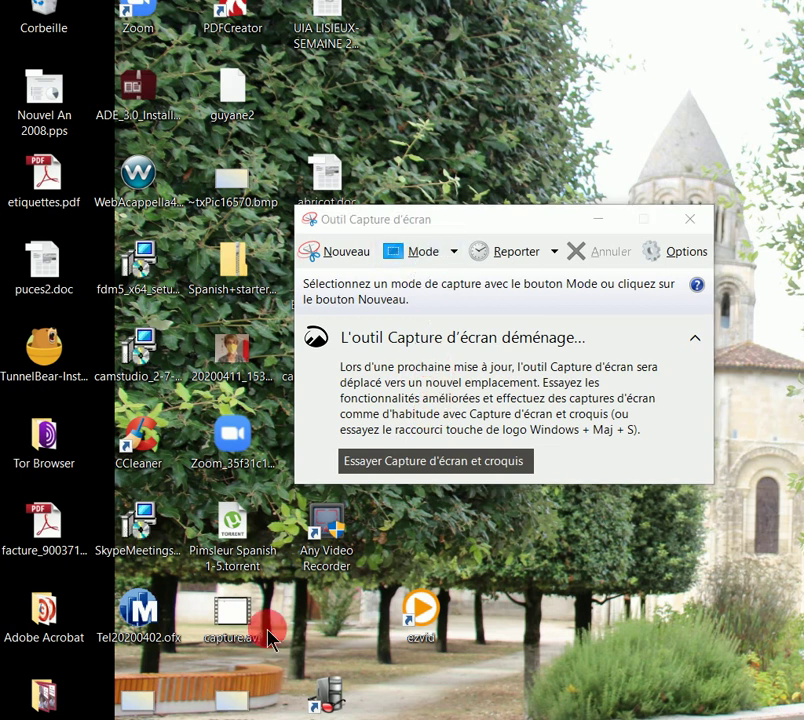
# Start a new capture, move the tool window lower, and try to capture the desktop area around the hedge and church tower.
pyautogui.click(357, 268)
pyautogui.moveTo(357, 268); pyautogui.dragTo(340, 258)
pyautogui.click(343, 259)
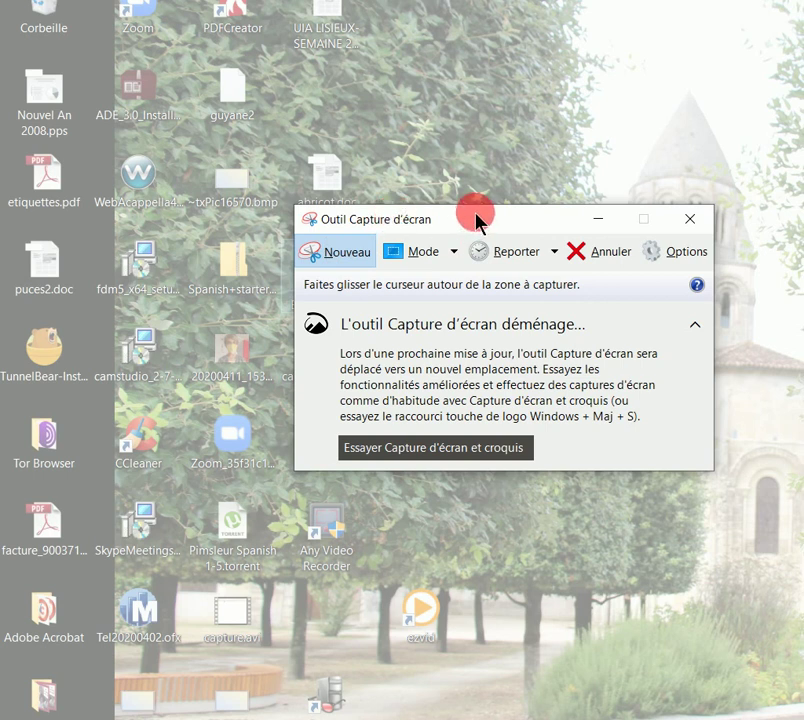
pyautogui.moveTo(477, 218); pyautogui.dragTo(391, 461)
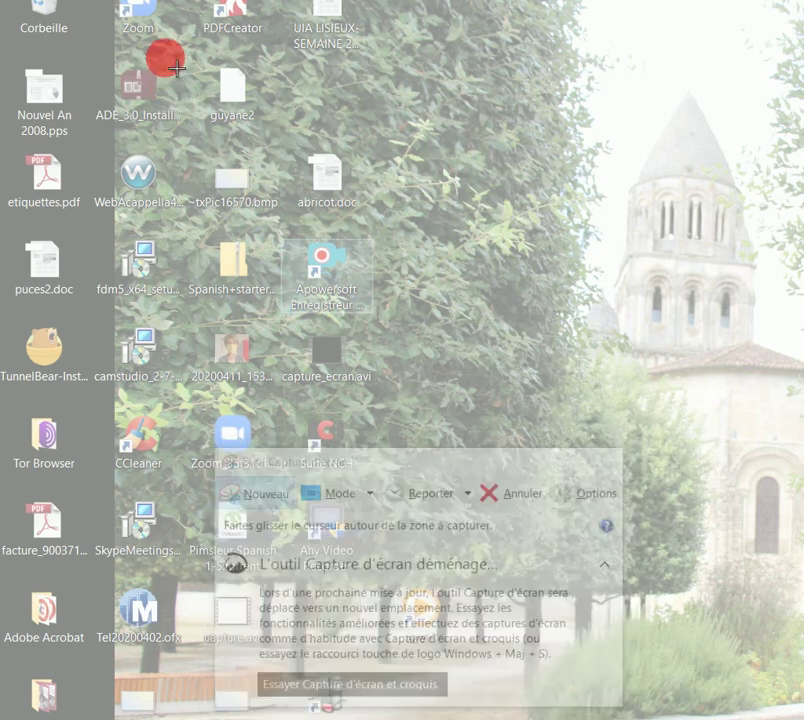
pyautogui.moveTo(166, 58); pyautogui.dragTo(748, 420)
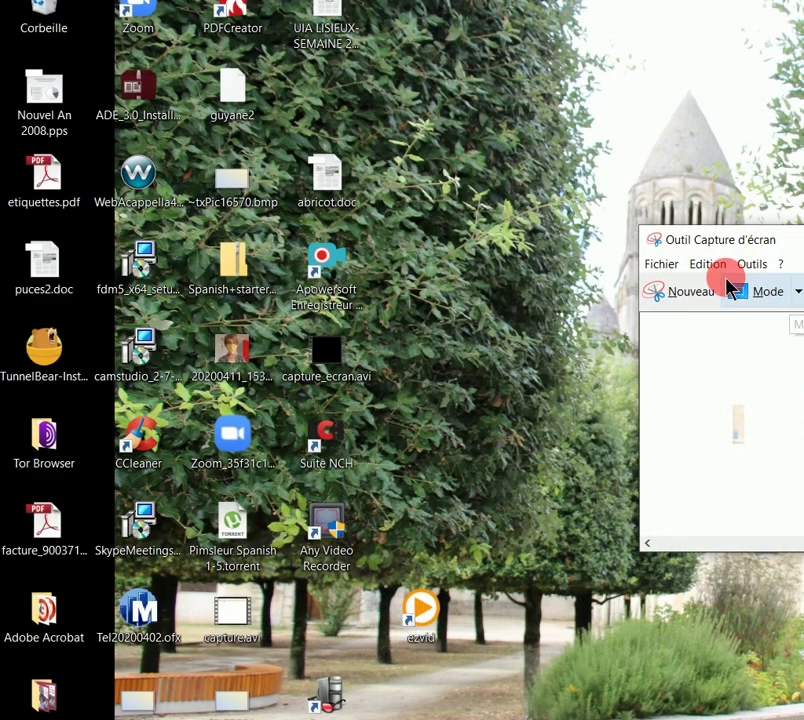
# Take a new rectangular capture of the desktop spanning the hedge with its icons and the church tower.
pyautogui.click(664, 294)
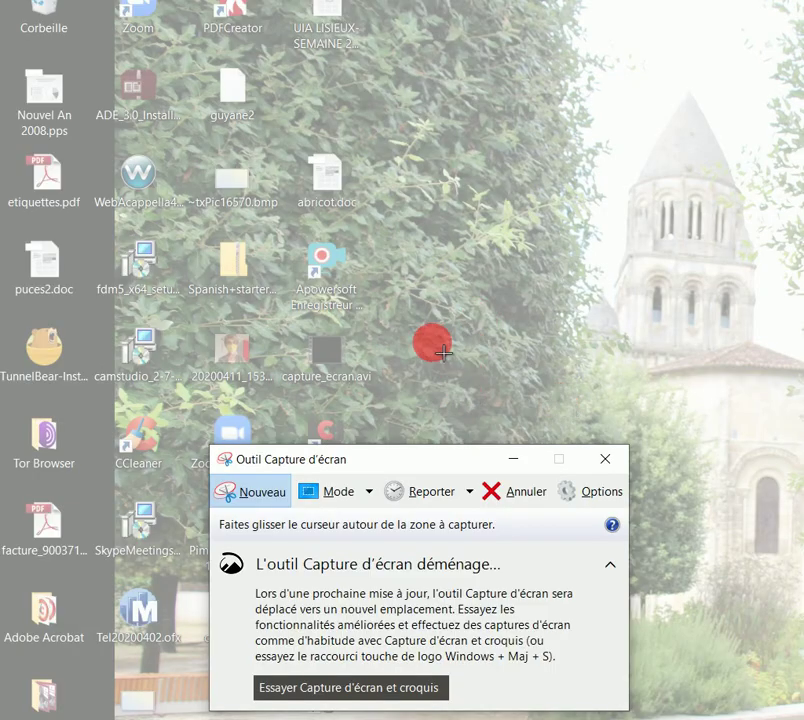
pyautogui.moveTo(165, 81); pyautogui.dragTo(752, 516)
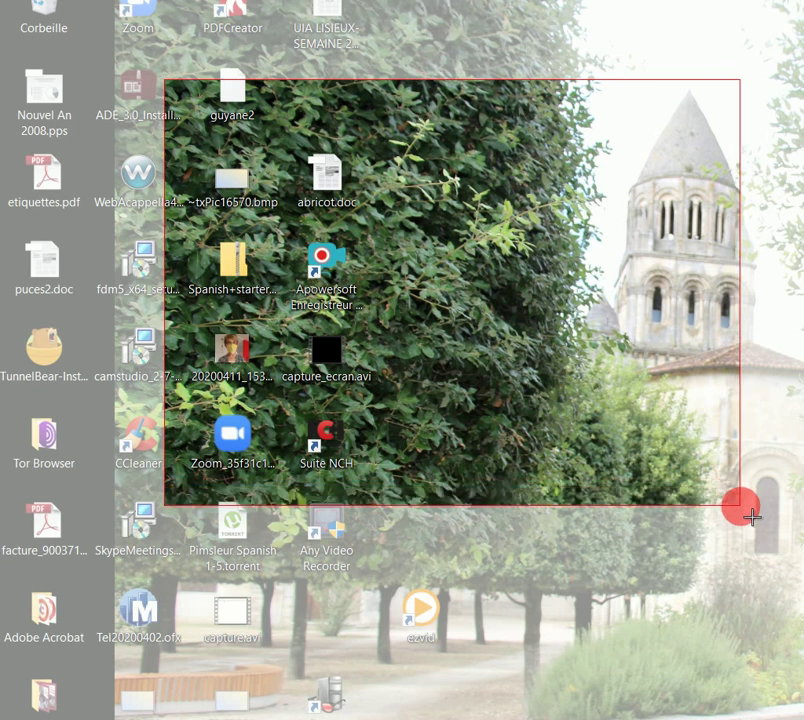
pyautogui.moveTo(752, 516); pyautogui.dragTo(787, 504)
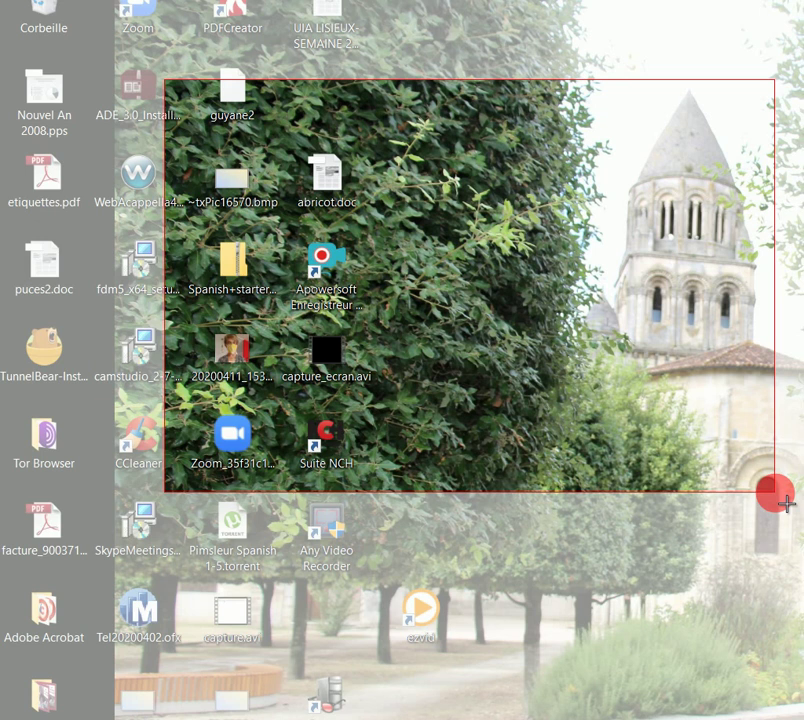
pyautogui.moveTo(786, 503); pyautogui.dragTo(786, 503)
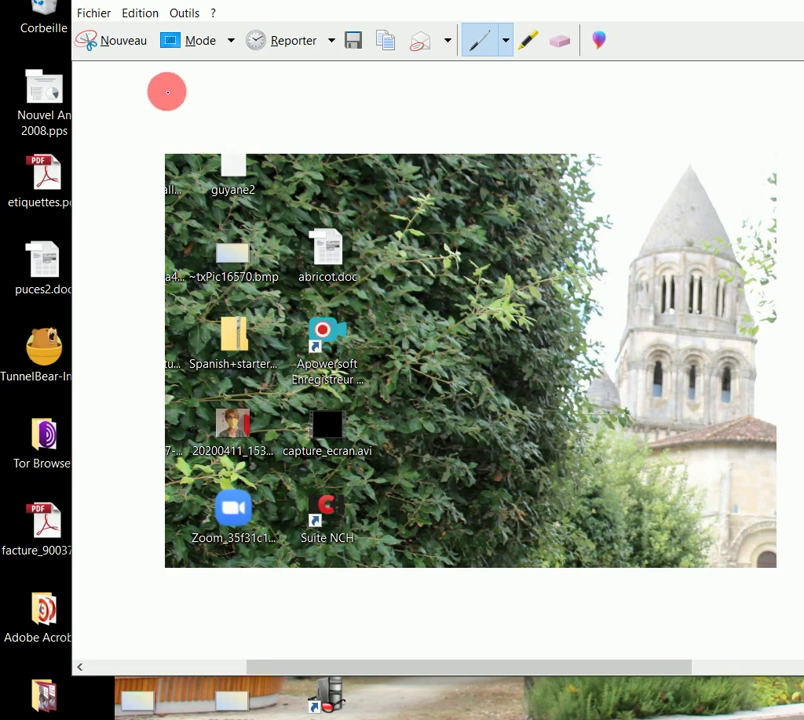
# Save the capture as a PNG file named "copie bureau" in the Images folder.
pyautogui.click(104, 14)
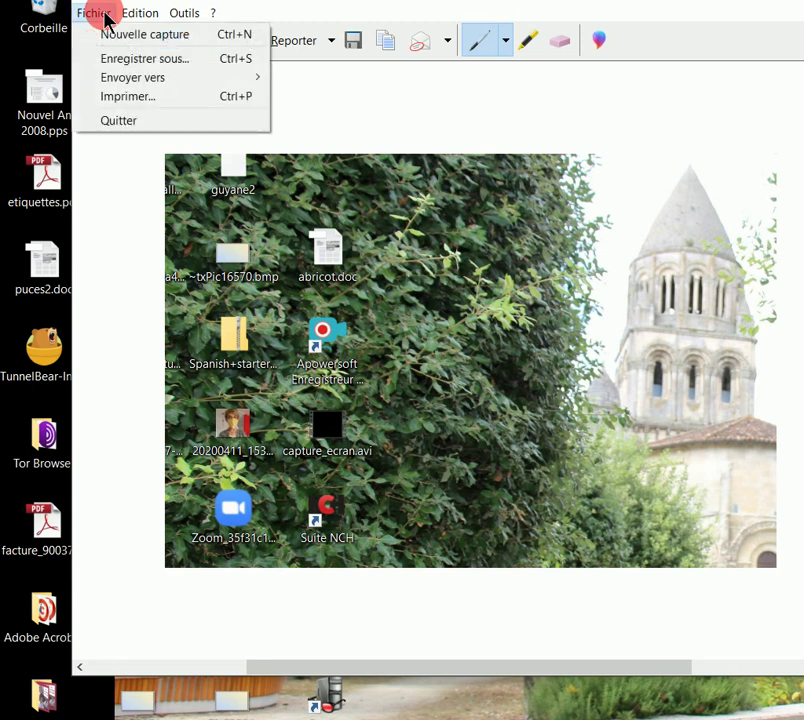
pyautogui.click(130, 60)
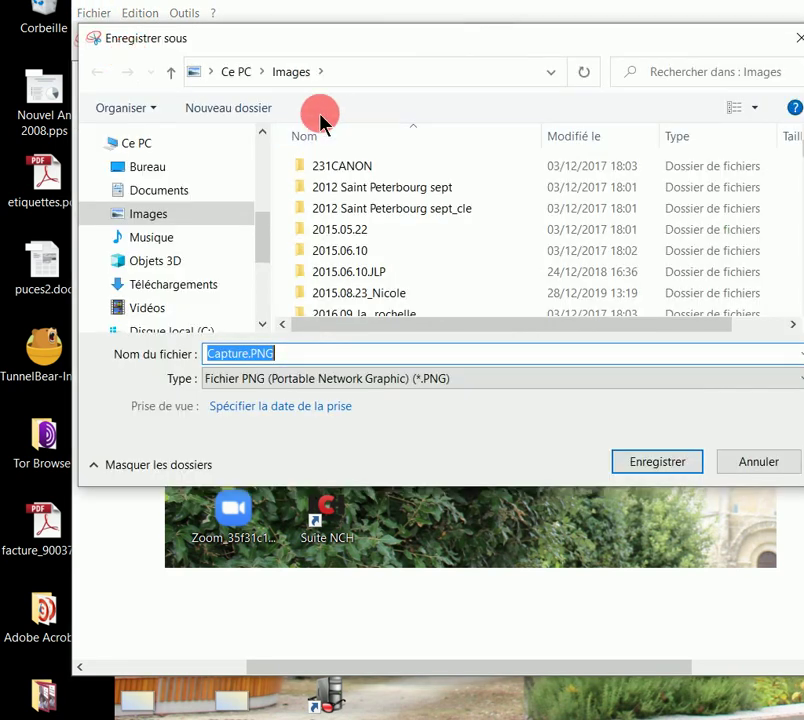
pyautogui.click(290, 76)
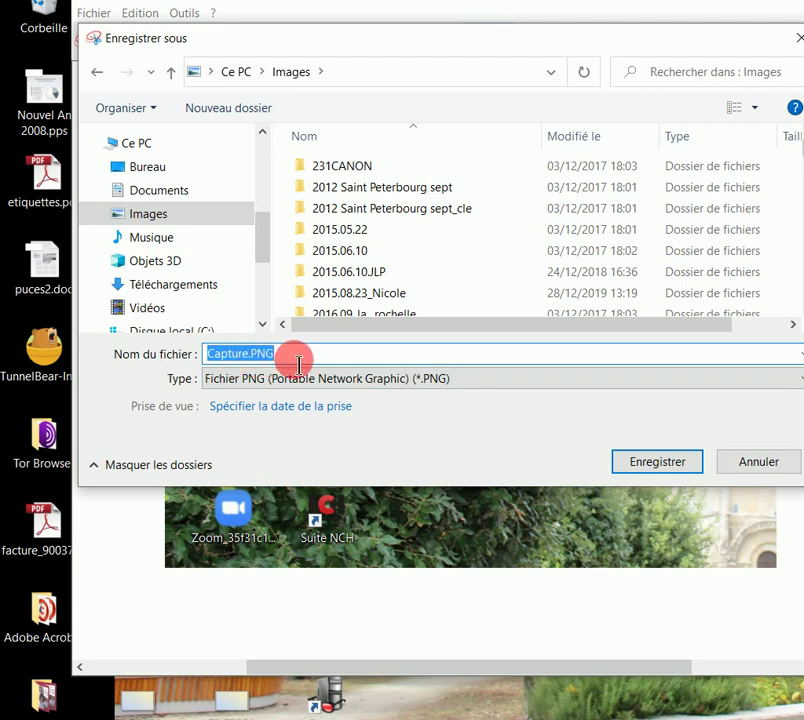
pyautogui.moveTo(297, 363); pyautogui.dragTo(110, 338)
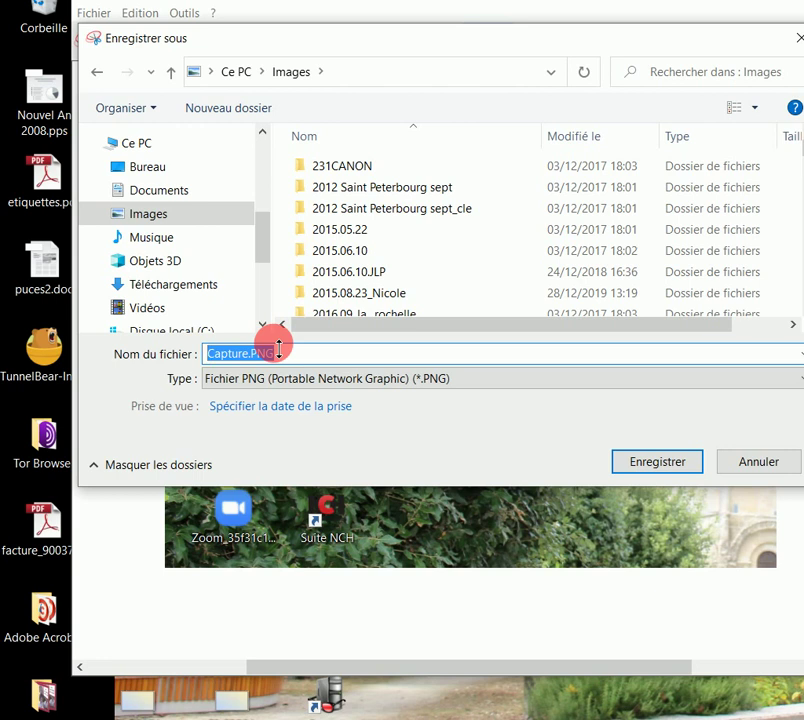
pyautogui.write('copie')
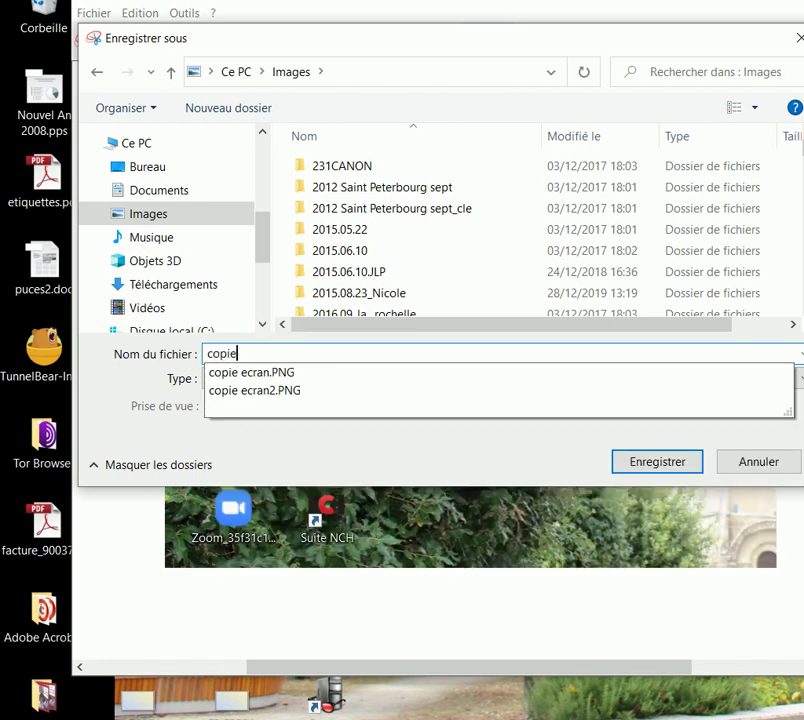
pyautogui.write(' bureau')
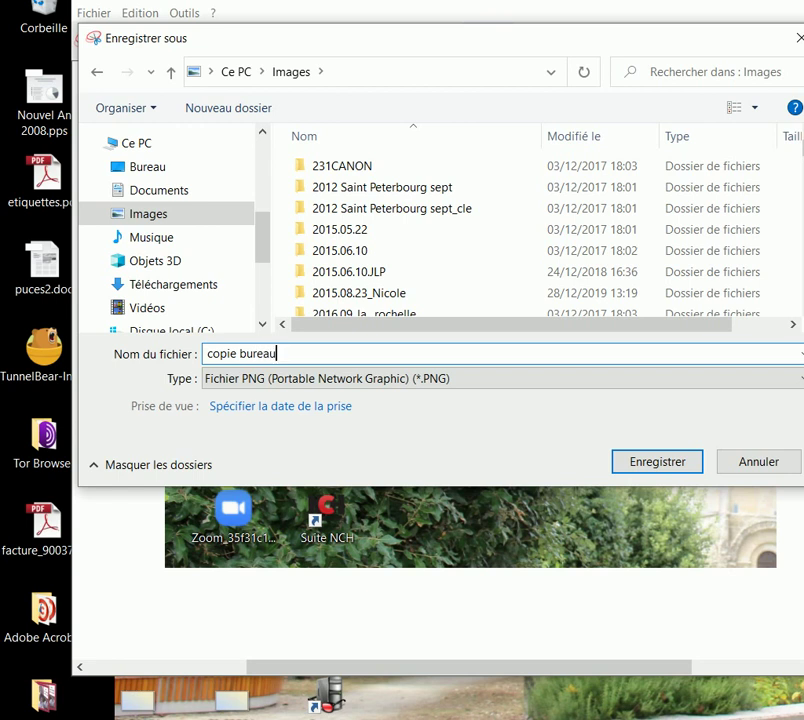
pyautogui.click(316, 357)
pyautogui.click(311, 372)
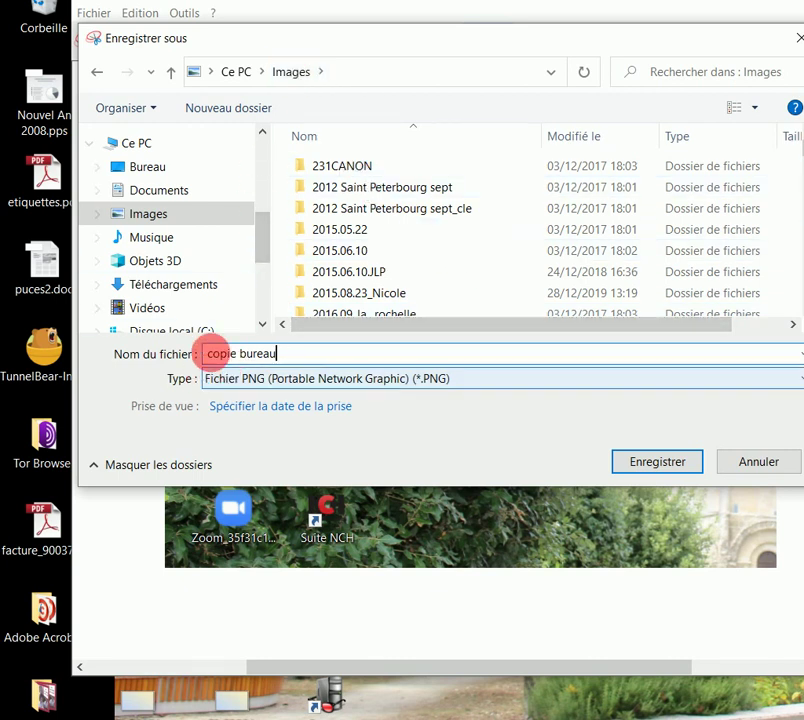
pyautogui.click(671, 465)
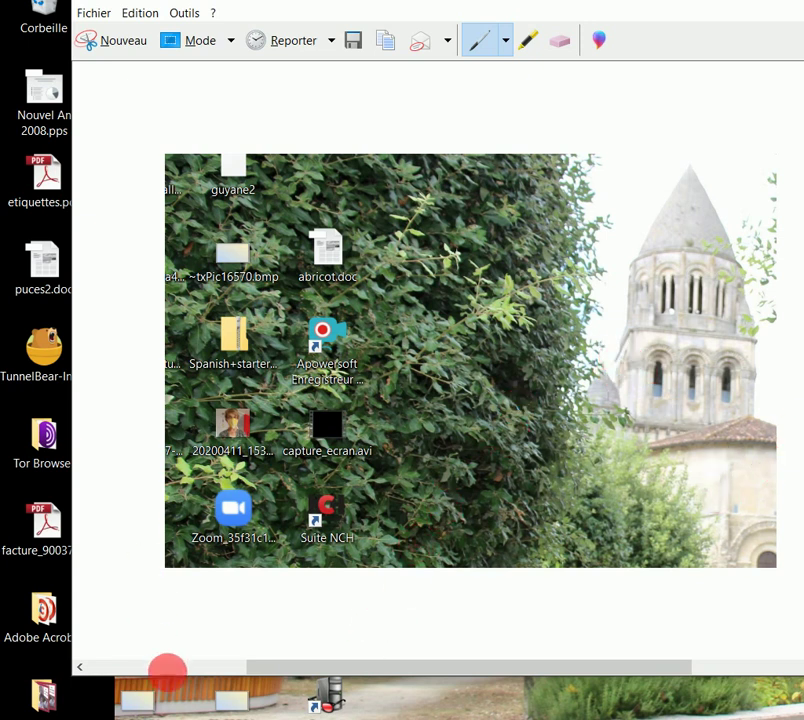
# Return to the desktop and try to rename abricot.doc to abricot.mp3.
pyautogui.press('super+d')
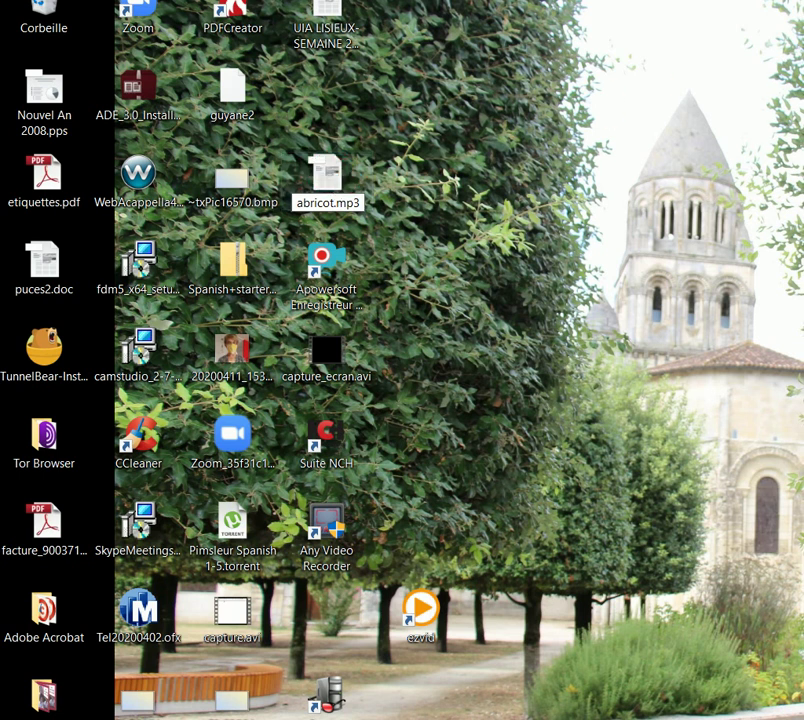
pyautogui.press('Return')
pyautogui.moveTo(551, 130); pyautogui.dragTo(348, 121)
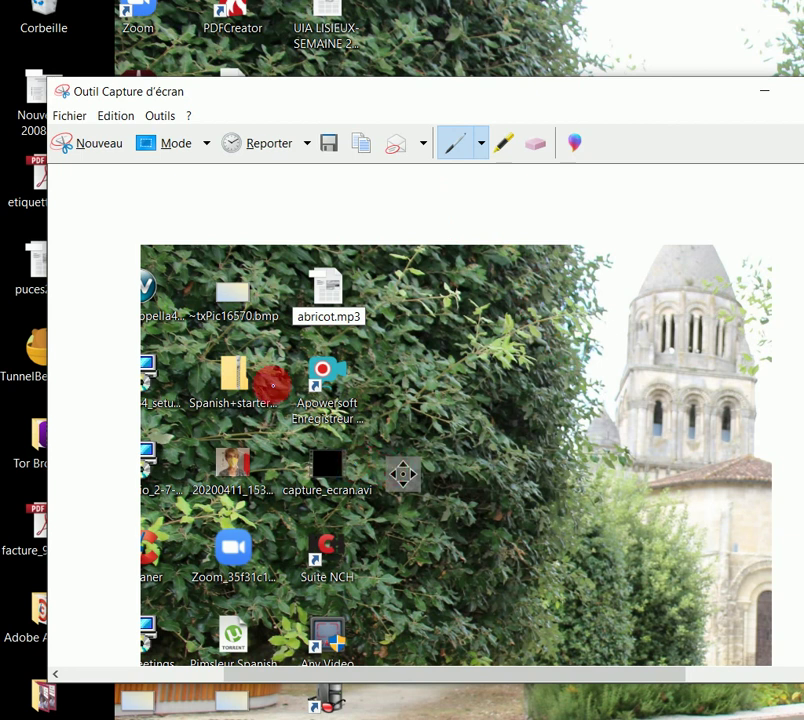
# Take a new rectangular capture framing only the "Fichier utilisé" message box, moving the tool window clear of it.
pyautogui.click(97, 148)
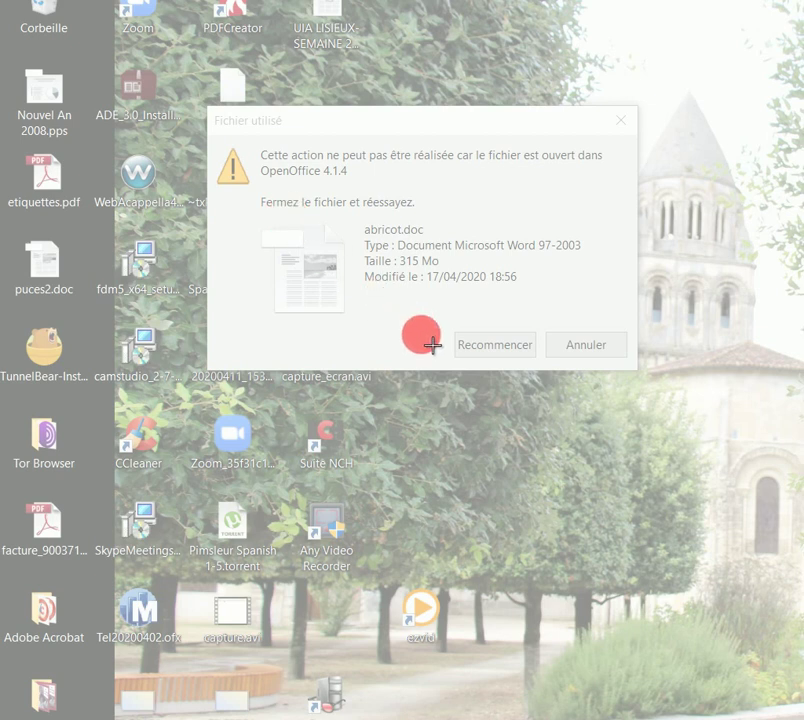
pyautogui.click(329, 310)
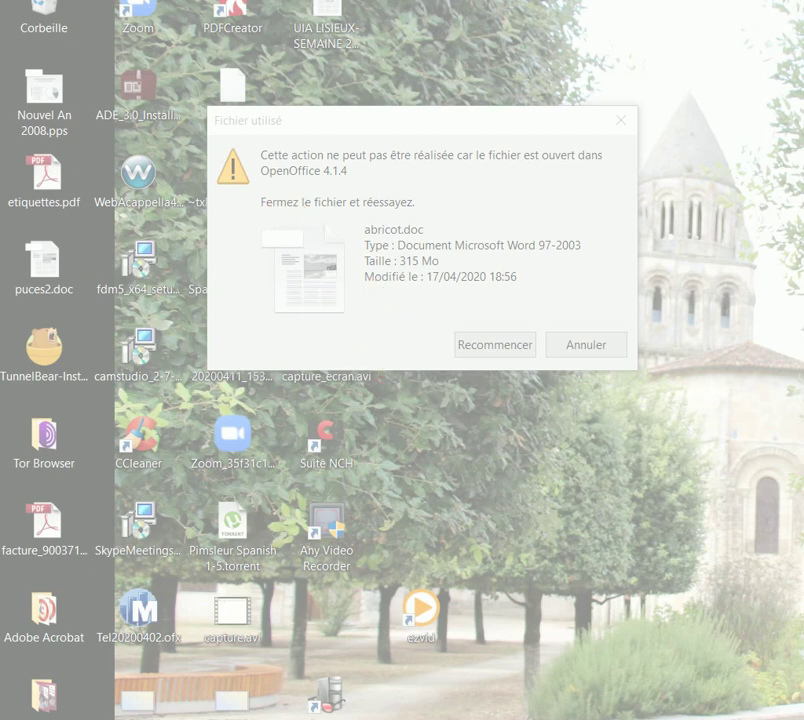
pyautogui.moveTo(540, 388); pyautogui.dragTo(484, 425)
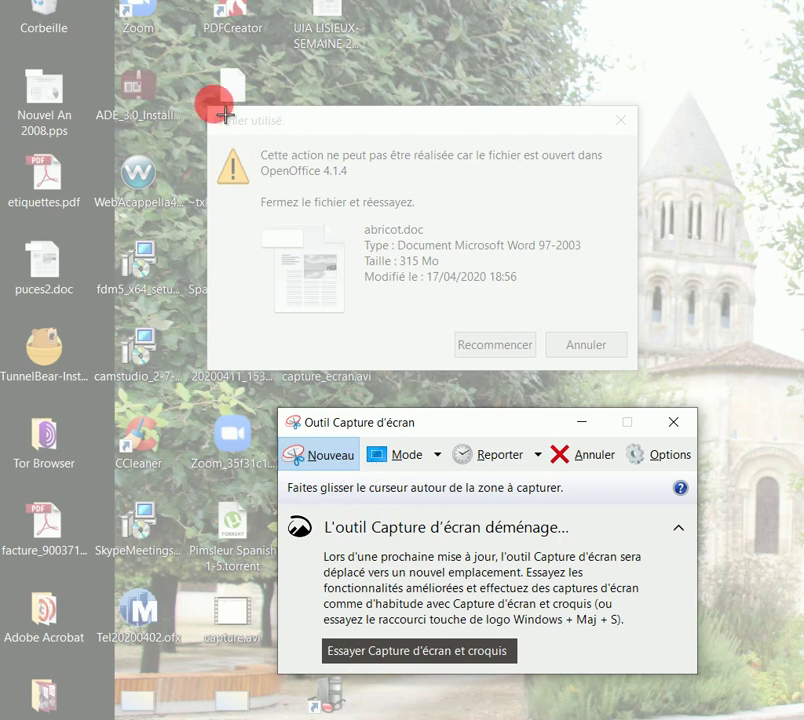
pyautogui.click(218, 378)
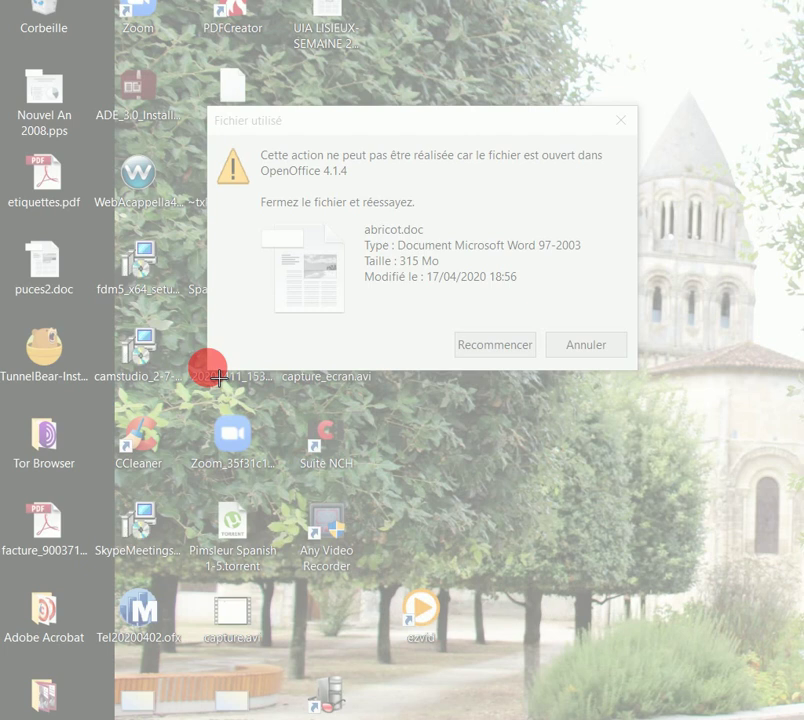
pyautogui.moveTo(207, 366); pyautogui.dragTo(651, 118)
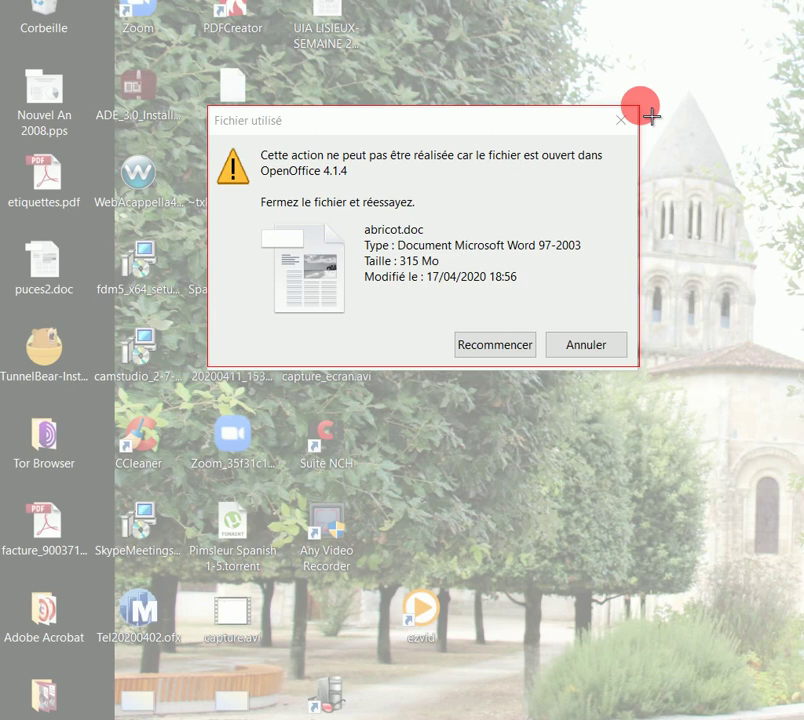
pyautogui.moveTo(651, 118); pyautogui.dragTo(651, 118)
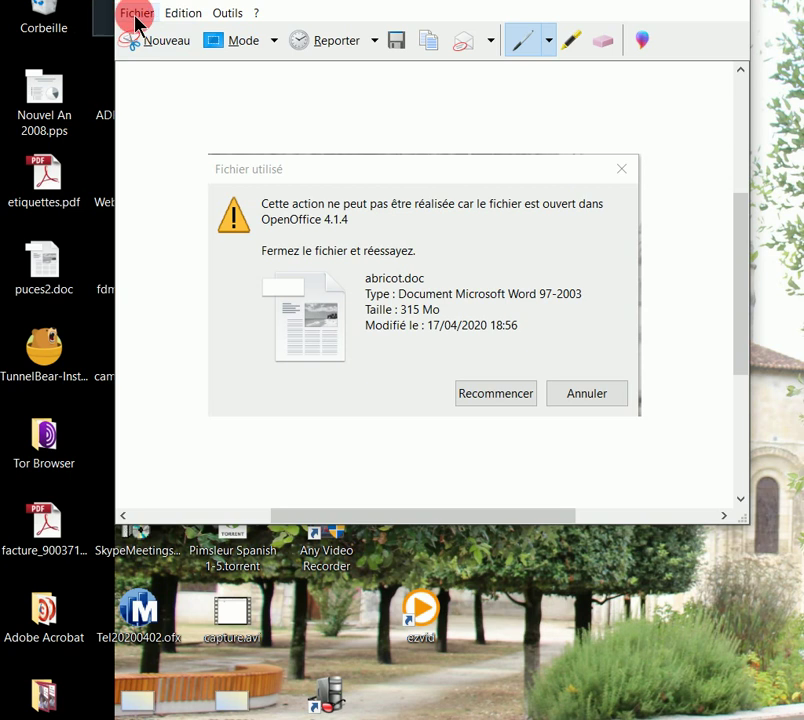
# Save the message box capture as a PNG file named "copie message" in the Images folder.
pyautogui.moveTo(280, 2); pyautogui.dragTo(272, 62)
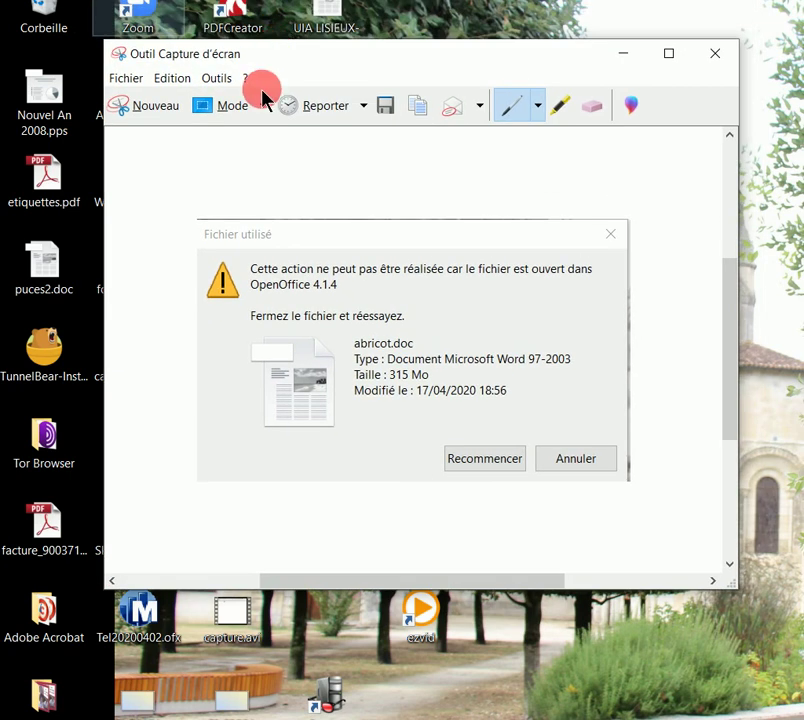
pyautogui.click(137, 88)
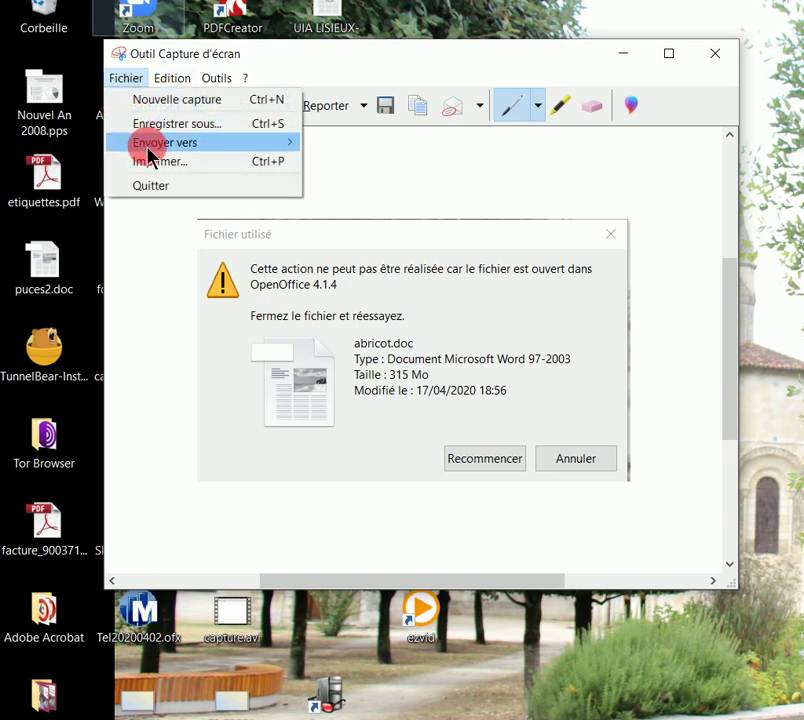
pyautogui.click(165, 125)
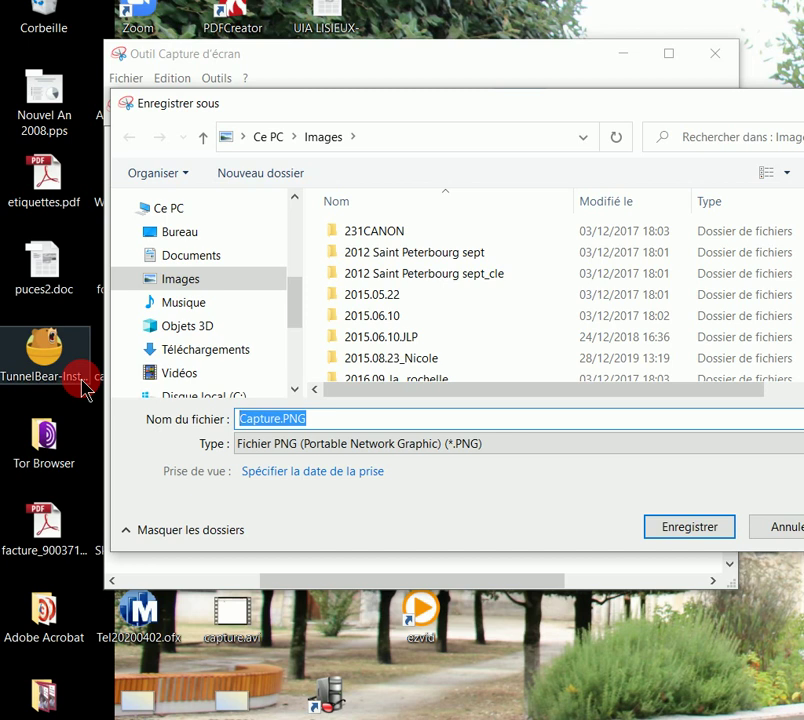
pyautogui.write('copi')
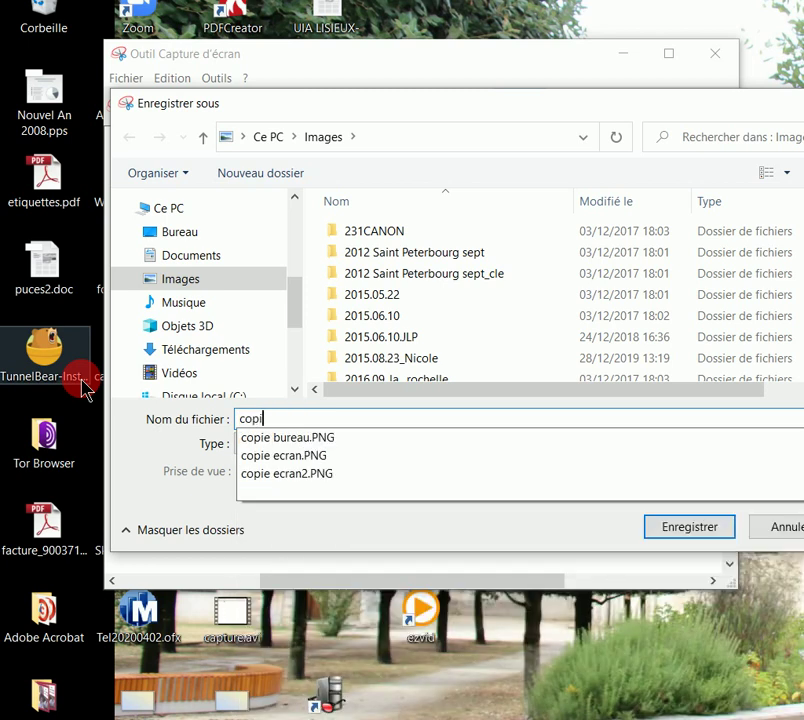
pyautogui.write('e message')
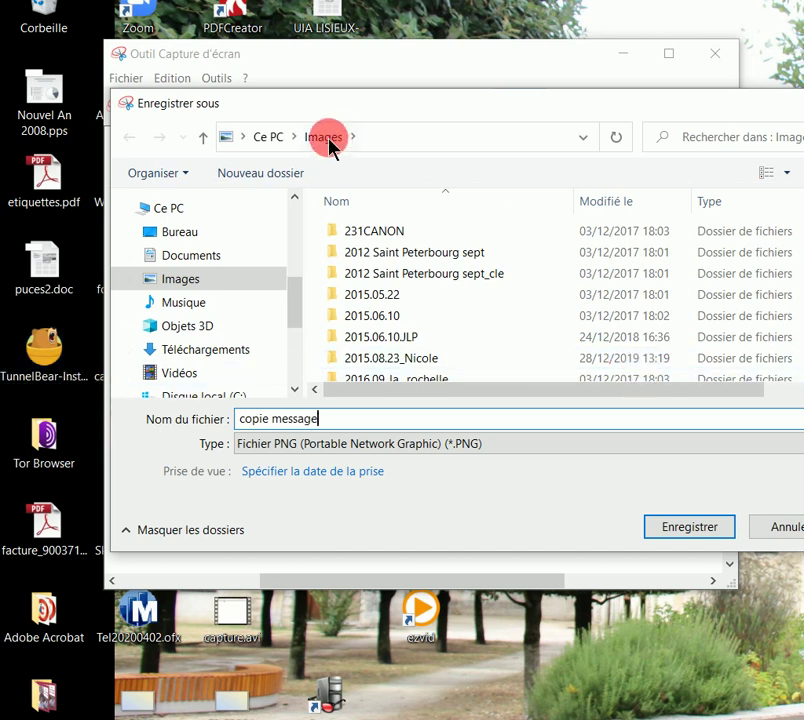
pyautogui.click(703, 531)
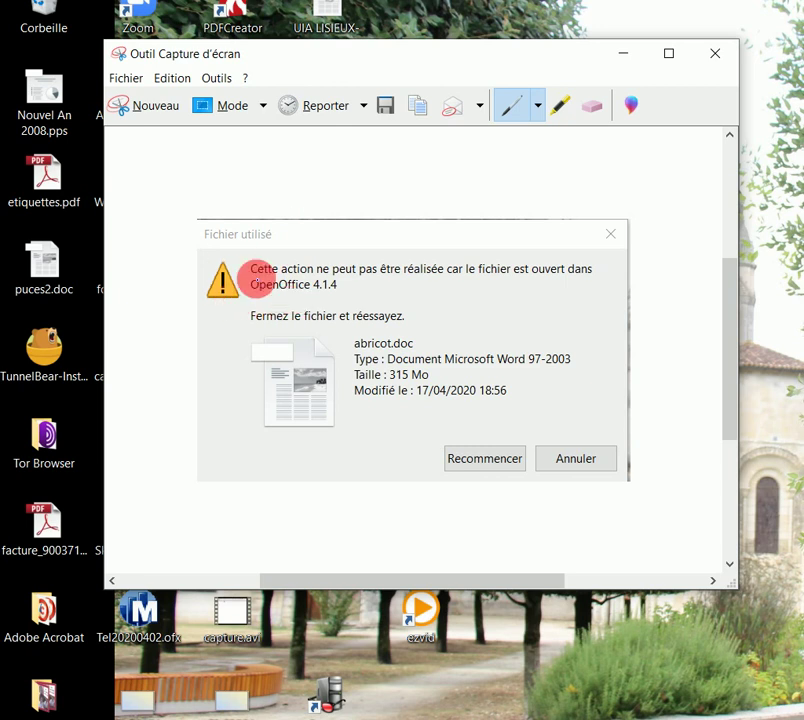
# Close the capture tool and move the "Fichier utilisé" message box out of the way on the desktop.
pyautogui.click(720, 64)
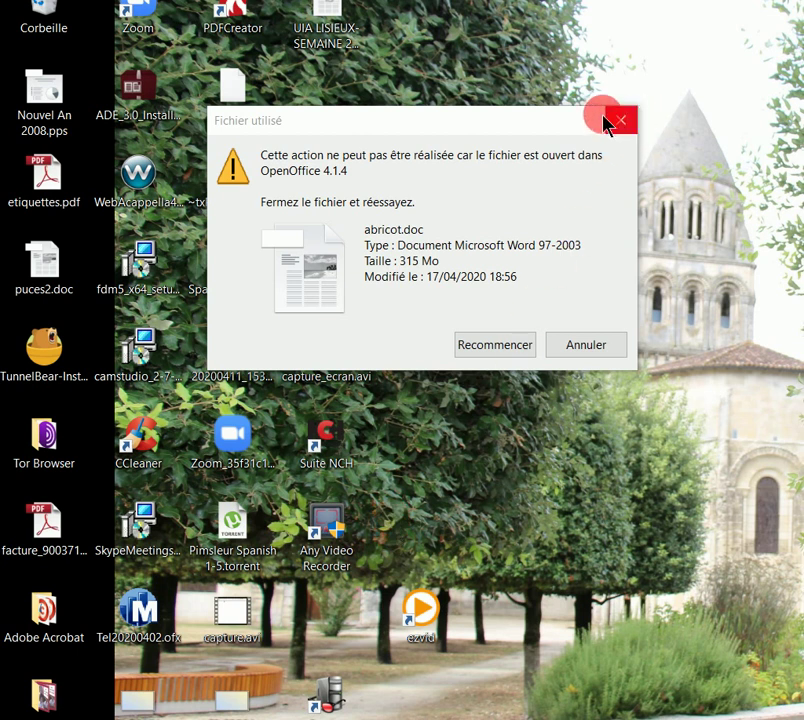
pyautogui.moveTo(517, 131); pyautogui.dragTo(803, 165)
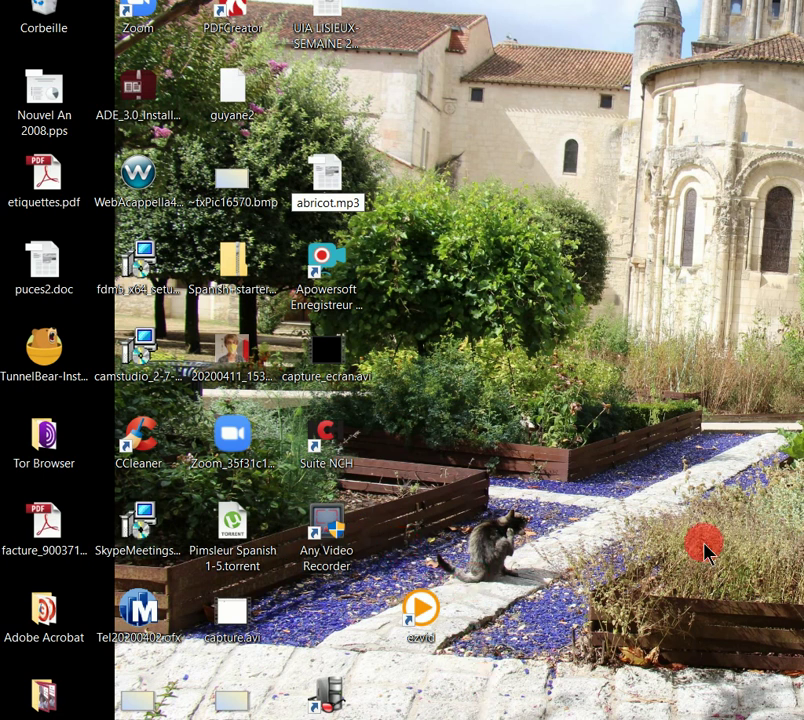
# Open the Images folder in the file explorer and locate the saved "copie bureau" and "copie message" captures.
pyautogui.moveTo(803, 111); pyautogui.dragTo(223, 26)
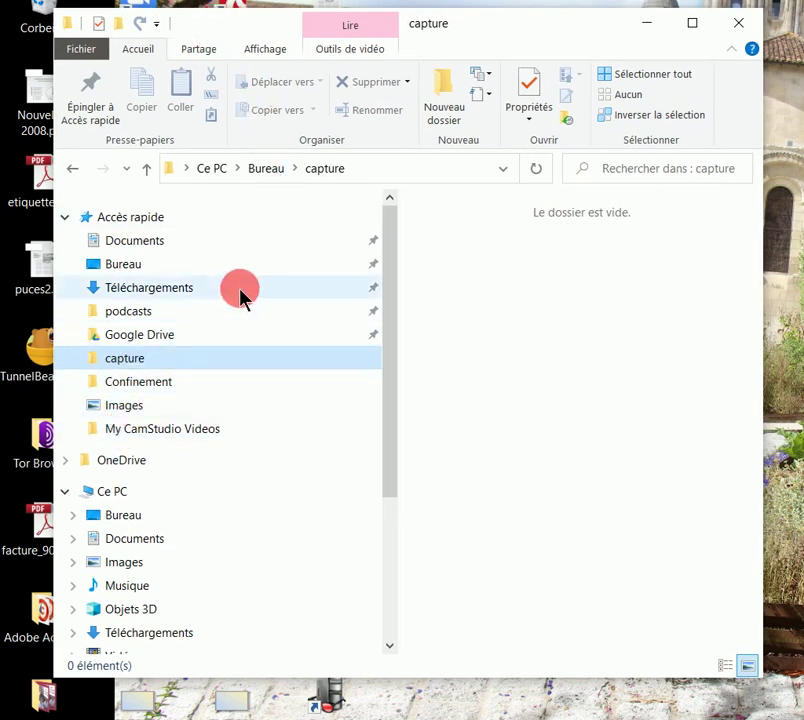
pyautogui.click(128, 404)
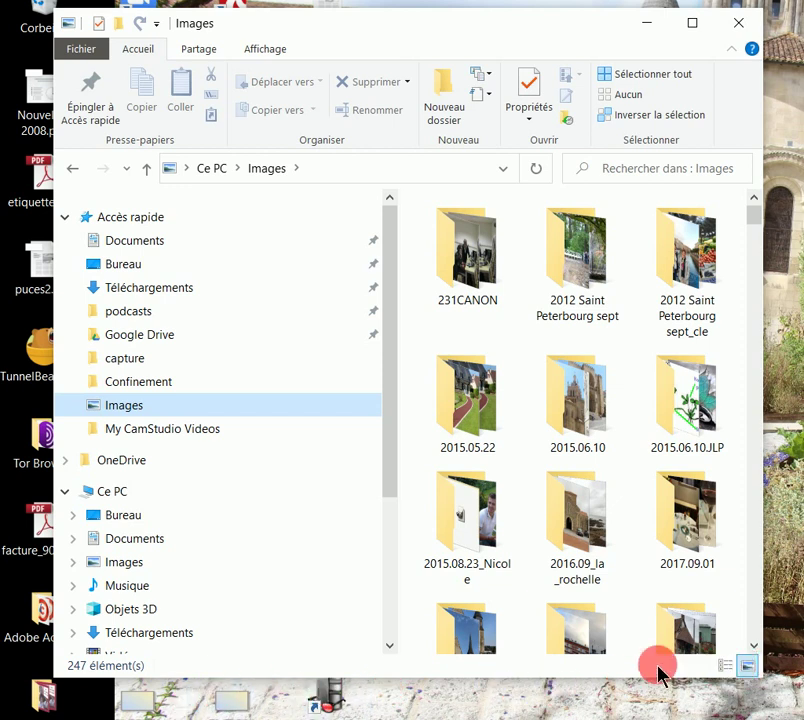
pyautogui.moveTo(748, 226); pyautogui.dragTo(737, 390)
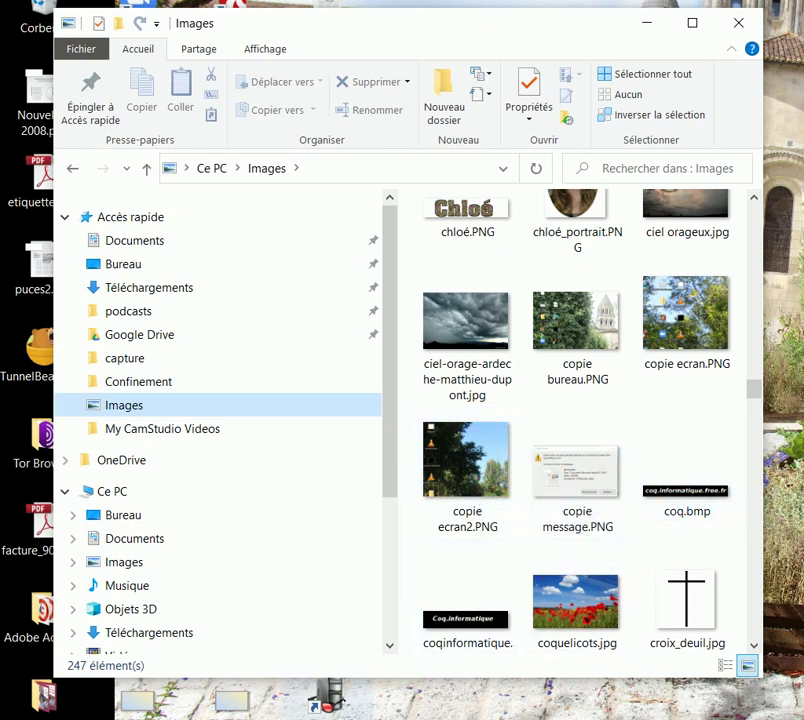
pyautogui.scroll(3, 575, 420)
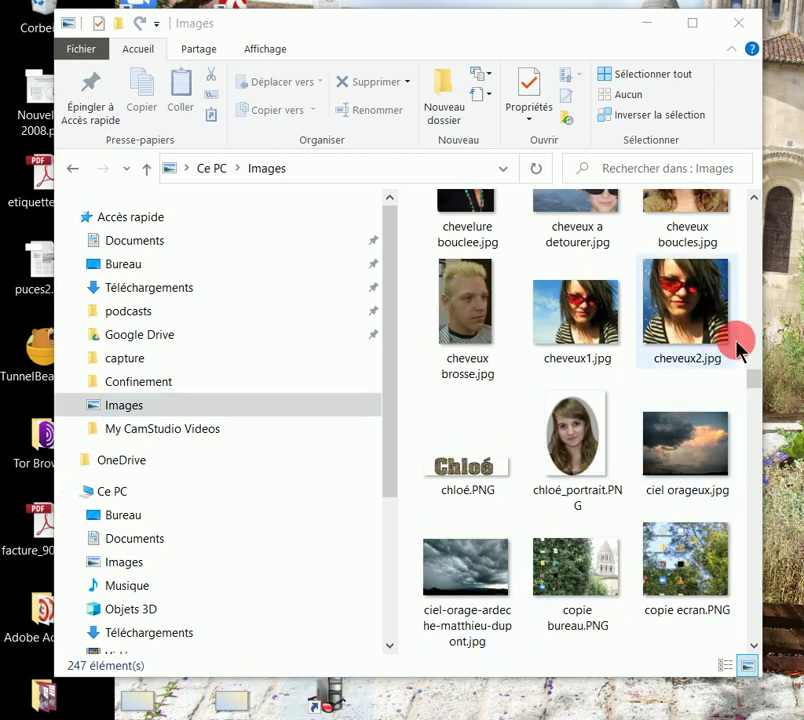
pyautogui.scroll(-3, 755, 378)
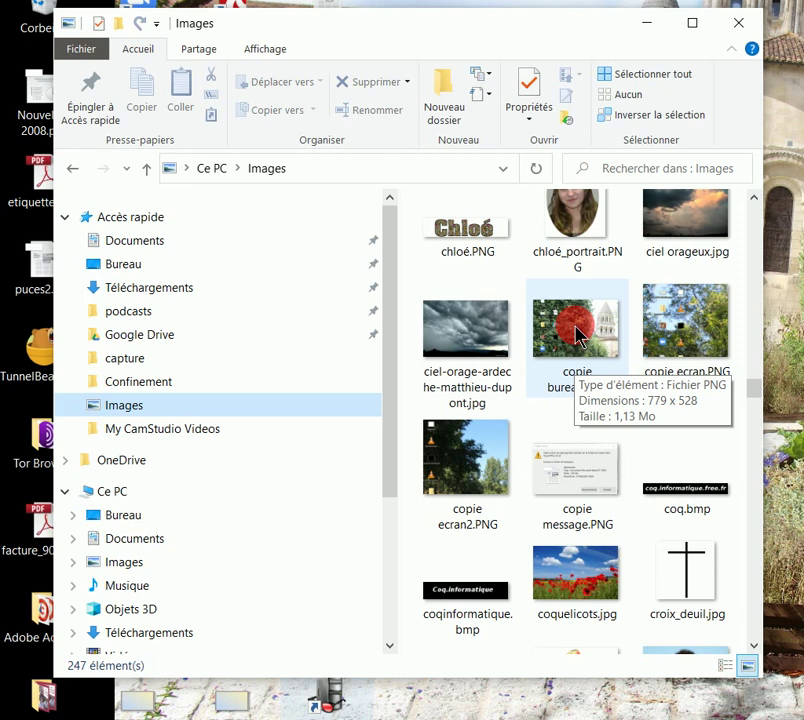
# View the saved capture copie bureau.PNG and return to the Images folder.
pyautogui.click(577, 334)
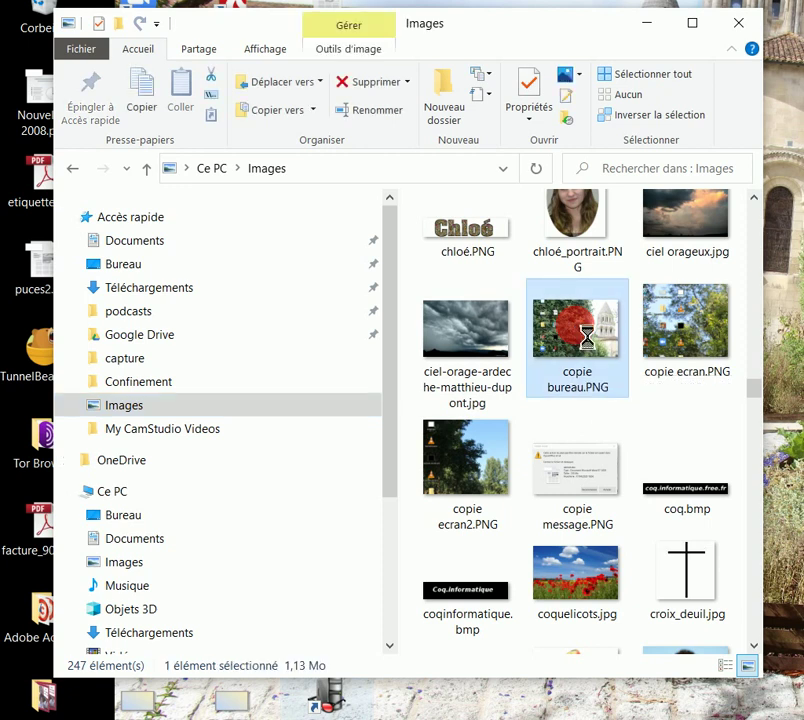
pyautogui.rightClick(576, 336)
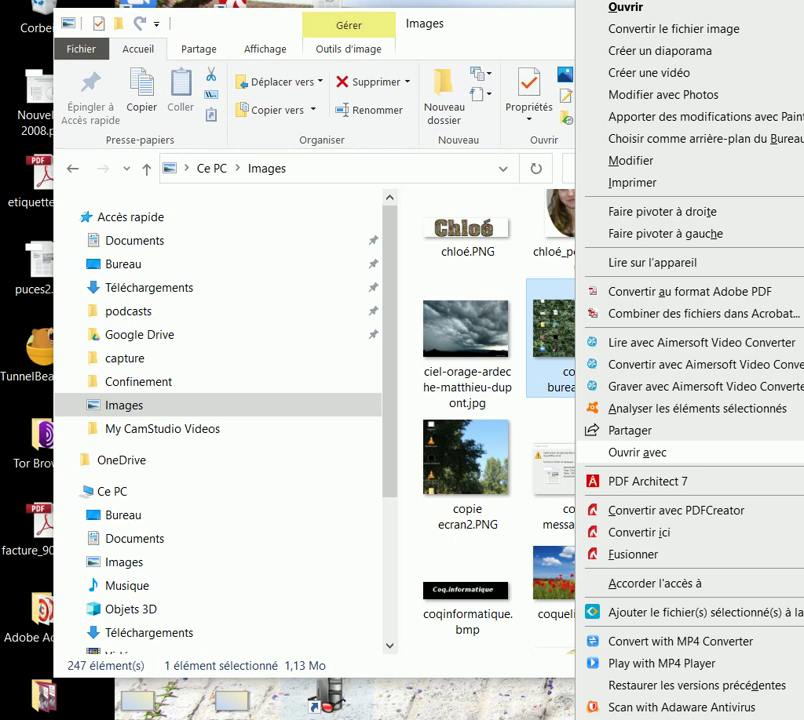
pyautogui.press('Escape')
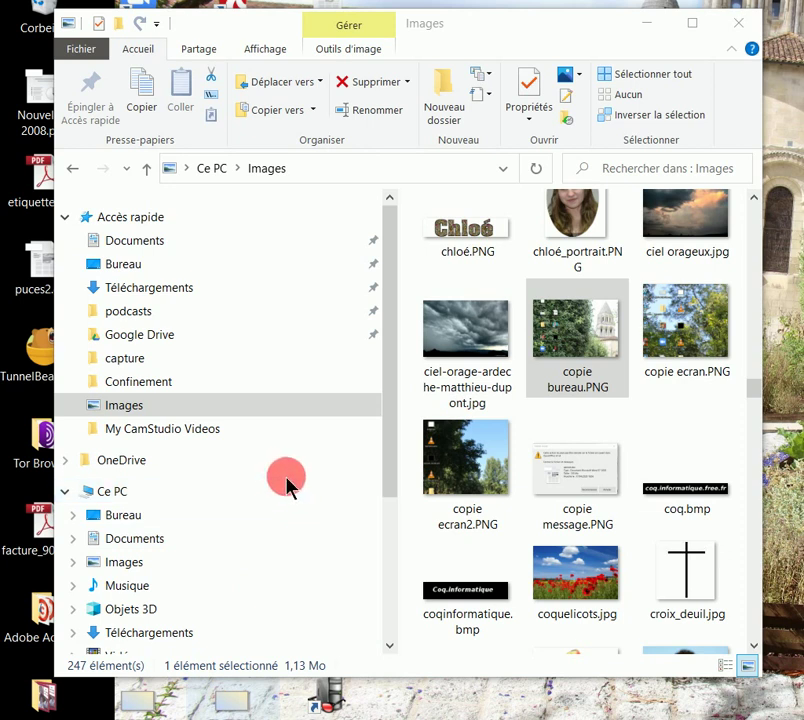
# Open copie message.PNG in an image viewer and reposition the picture so the whole message box can be examined.
pyautogui.doubleClick(578, 474)
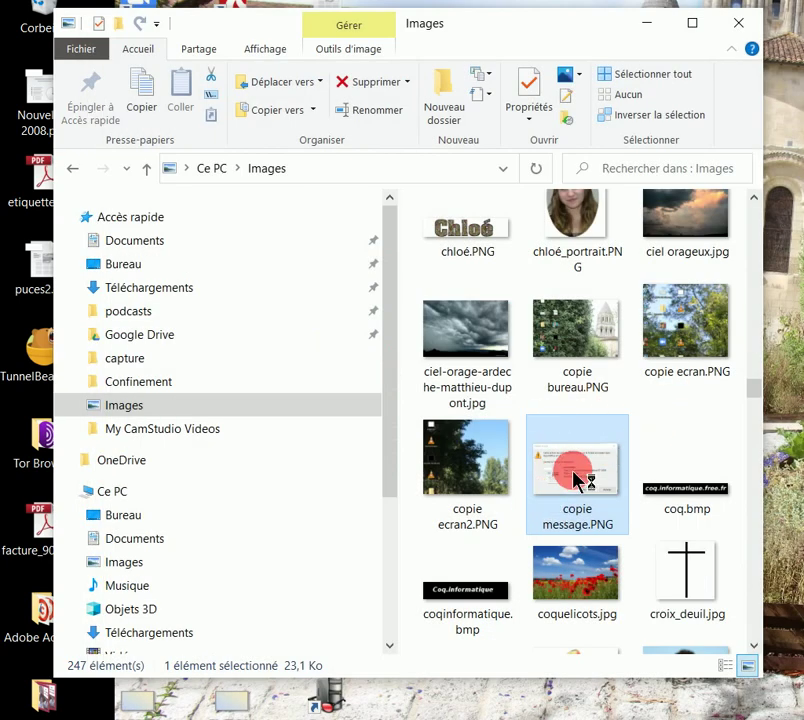
pyautogui.rightClick(576, 478)
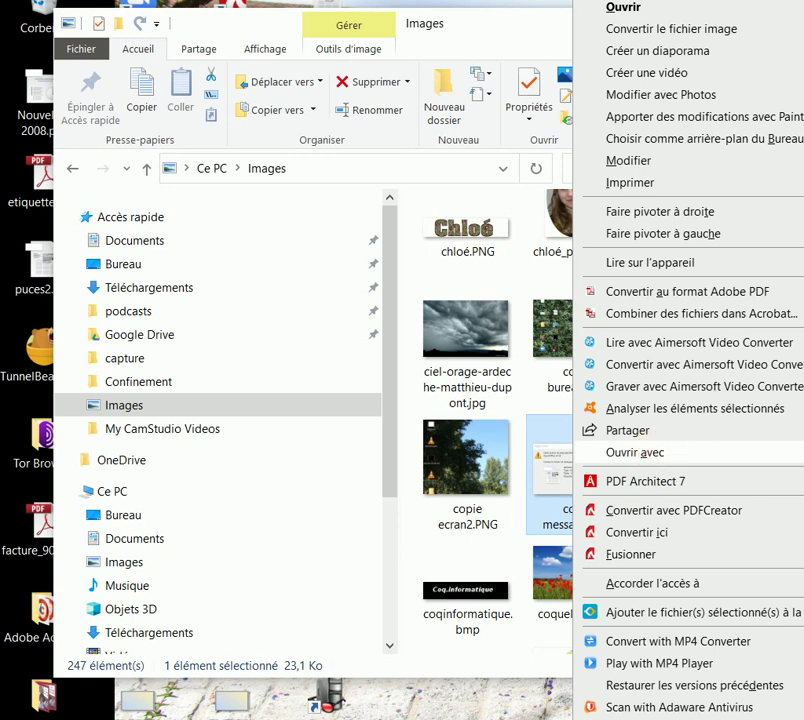
pyautogui.press('Escape')
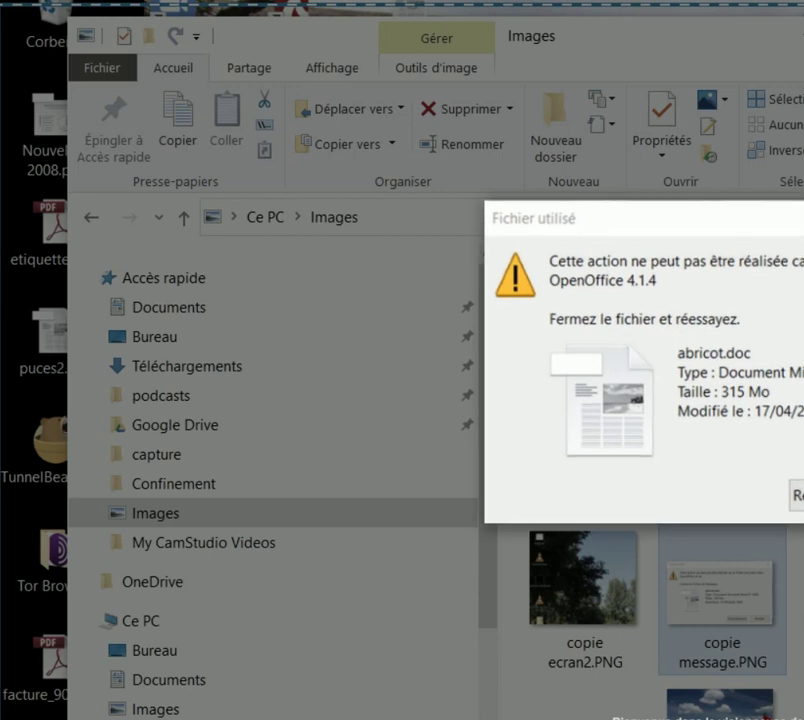
pyautogui.moveTo(700, 228); pyautogui.dragTo(412, 135)
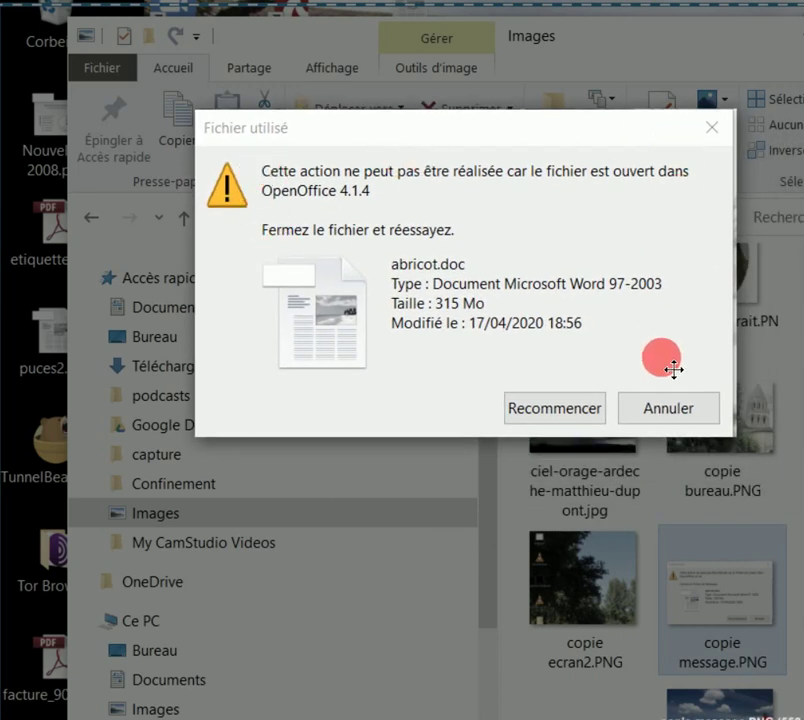